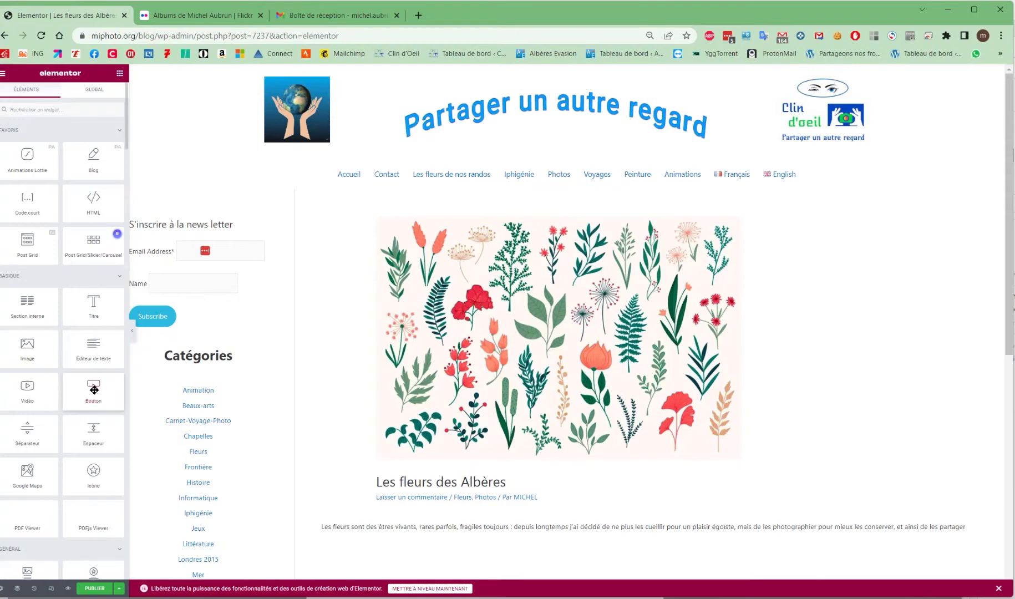
Add a Bouton widget below the article's text and set its type to Info
drag(94, 390, 590, 545)
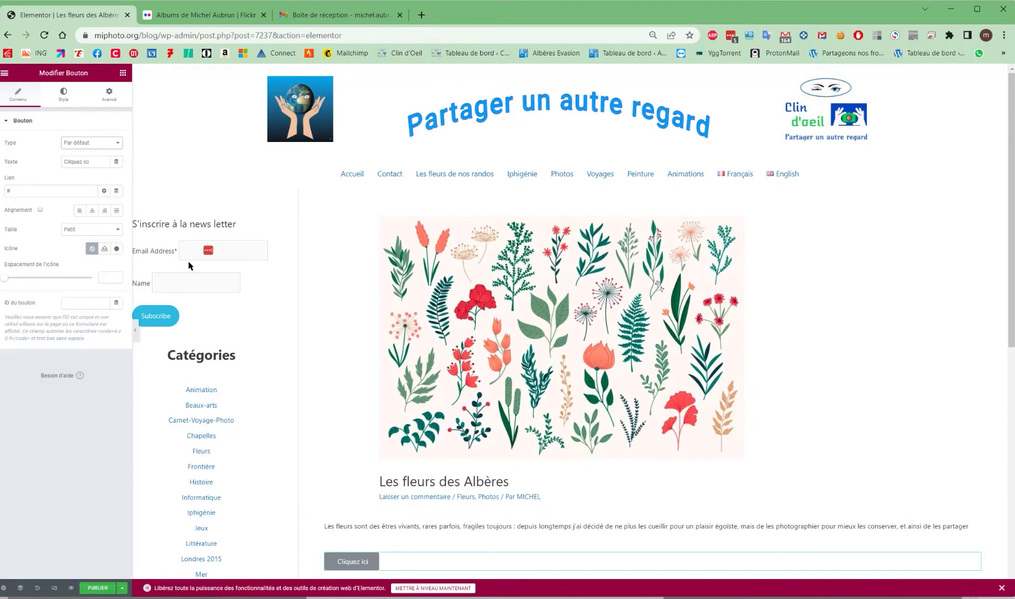
click(118, 144)
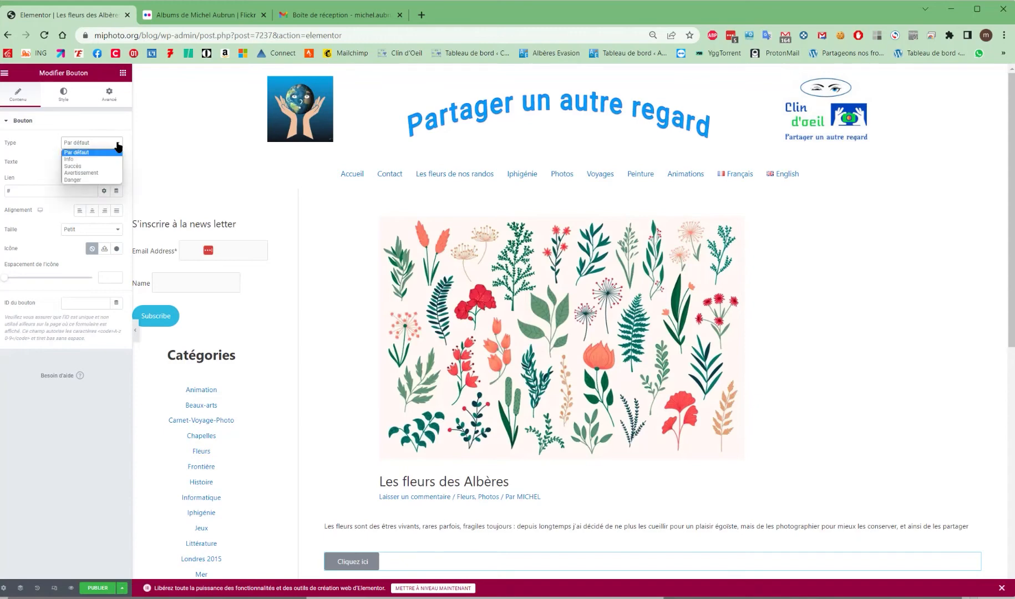
click(90, 159)
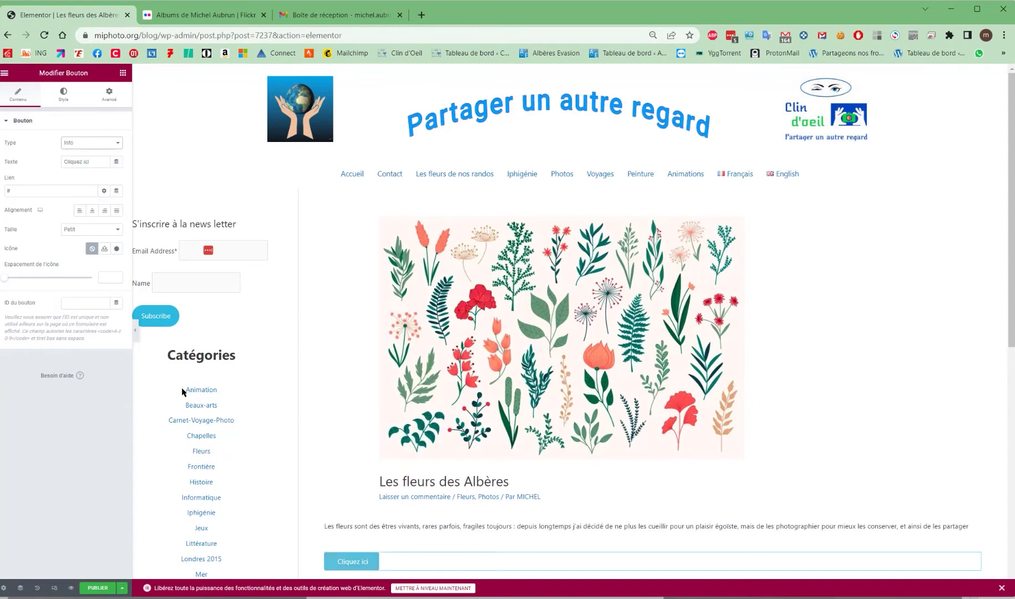
Replace the button's text with "Voir les photos"
drag(95, 162, 64, 161)
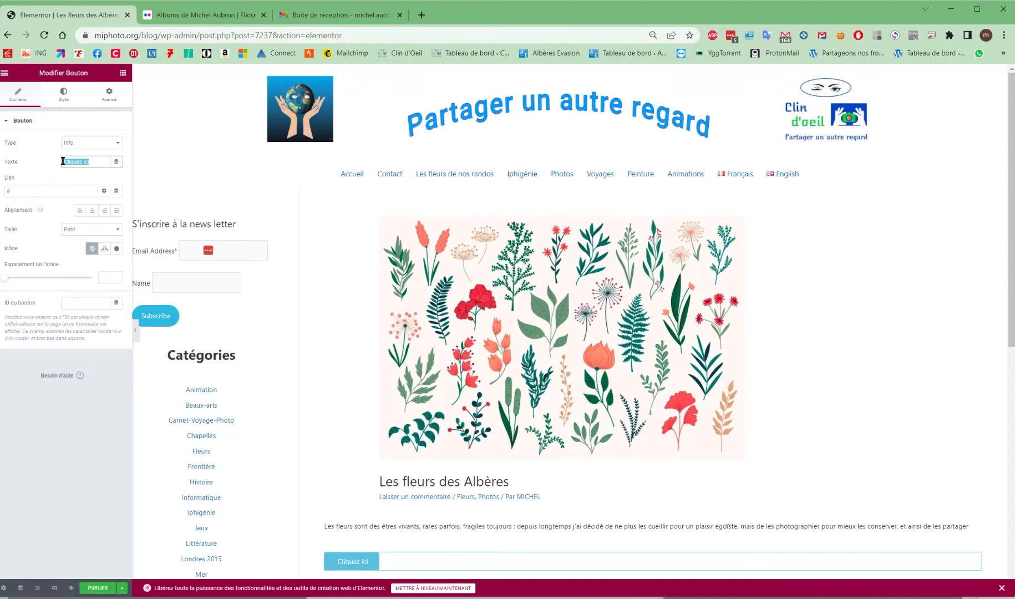
text(V)
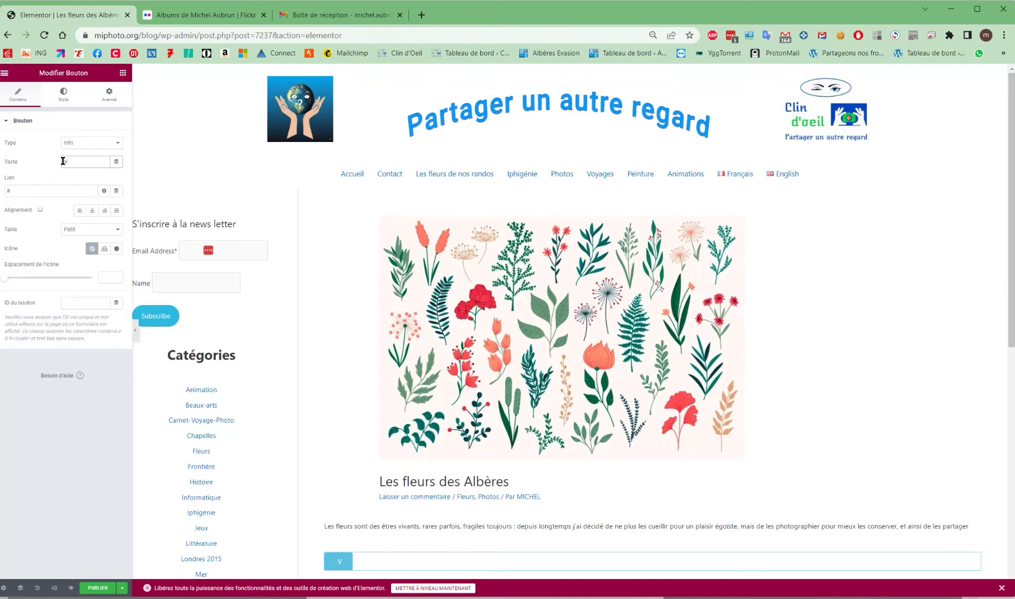
text(oir )
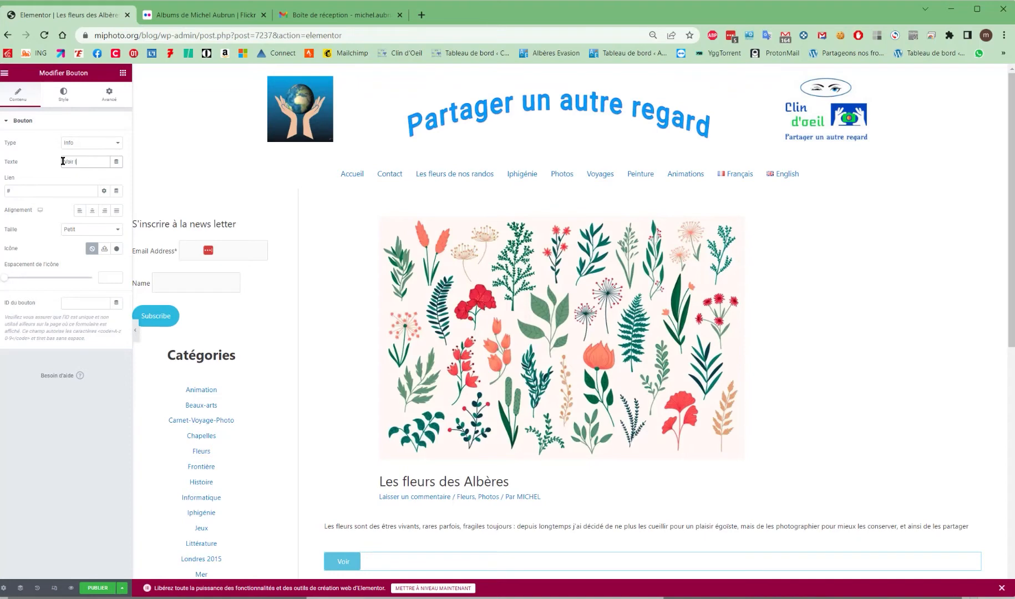
text(les ph)
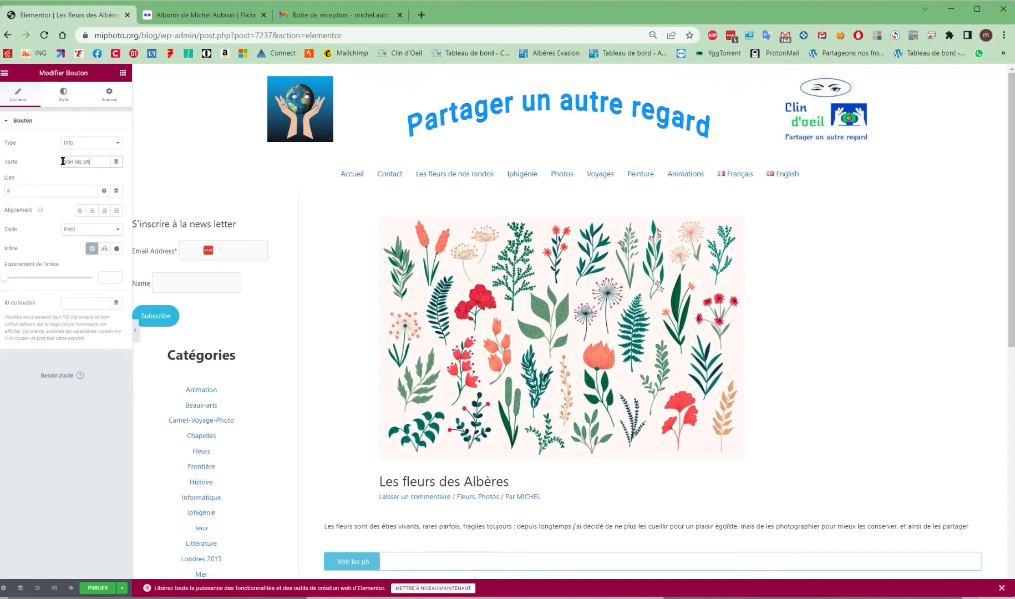
text(otos)
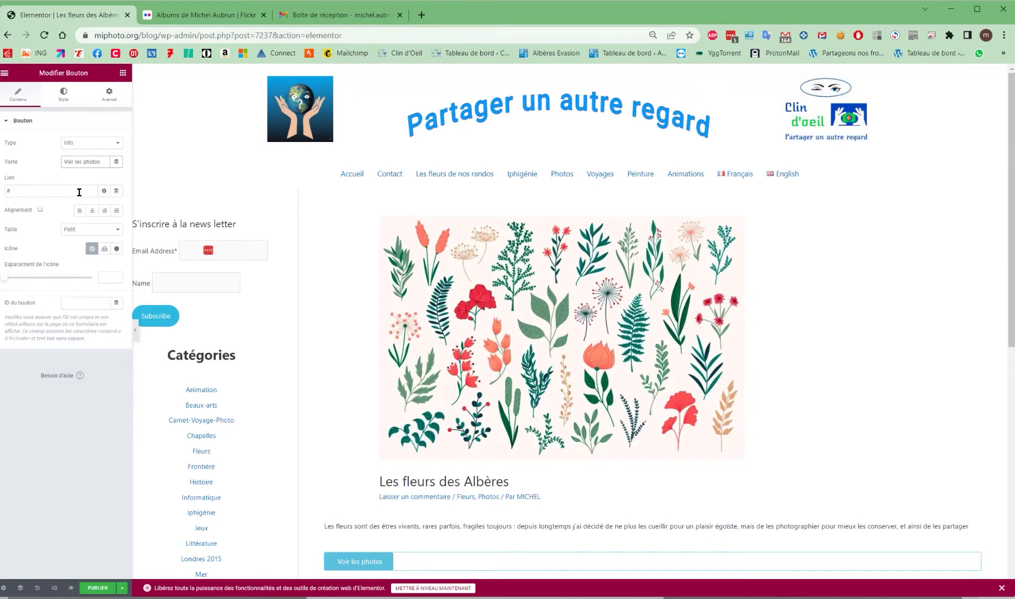
Switch to Flickr and copy the share link of the Fleurs album
click(227, 18)
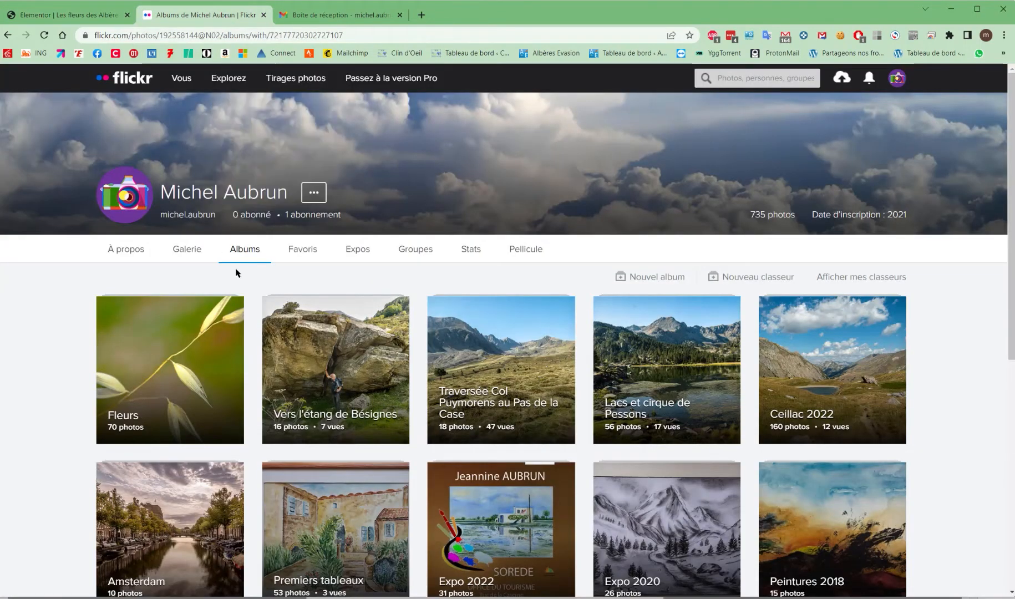
mouse_move(213, 305)
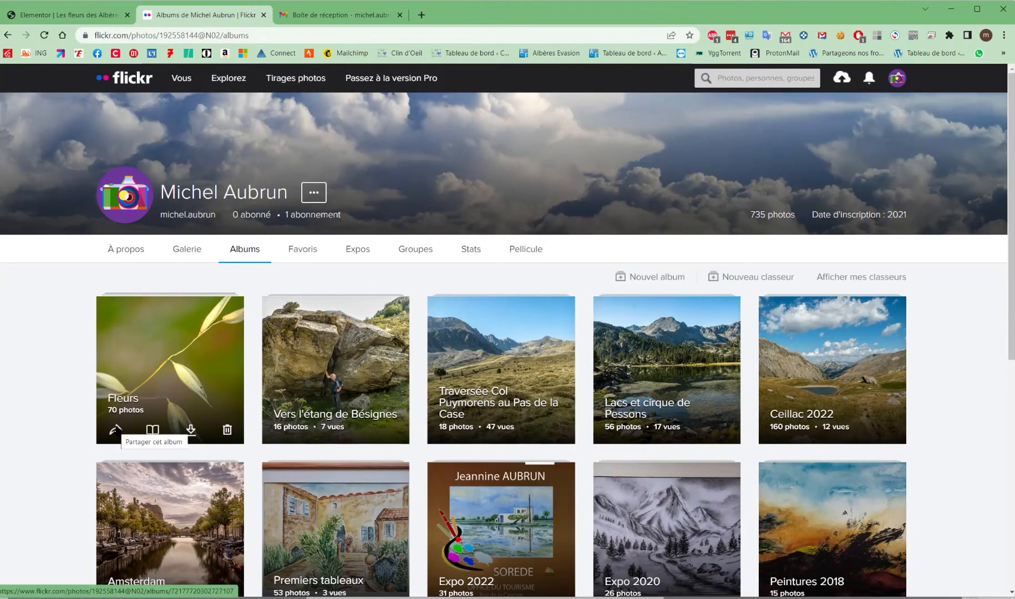
click(115, 430)
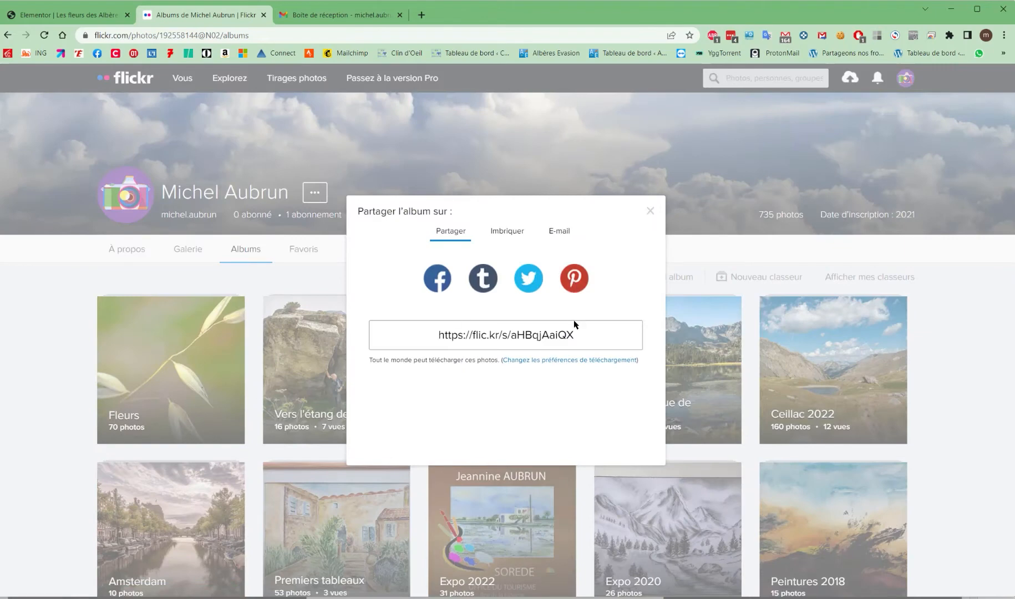
drag(575, 333, 424, 330)
key(ctrl+c)
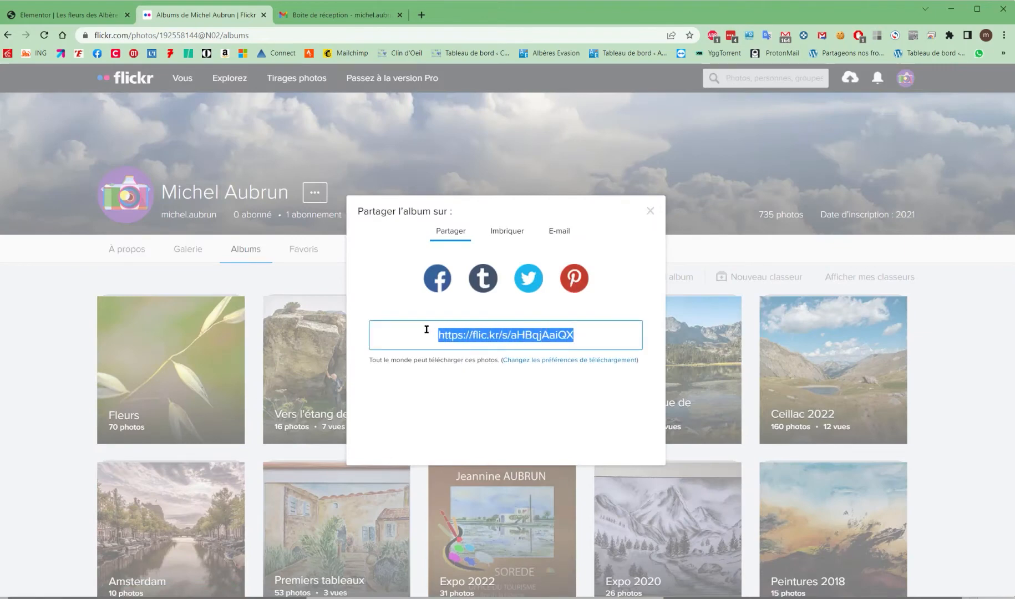
right_click(501, 335)
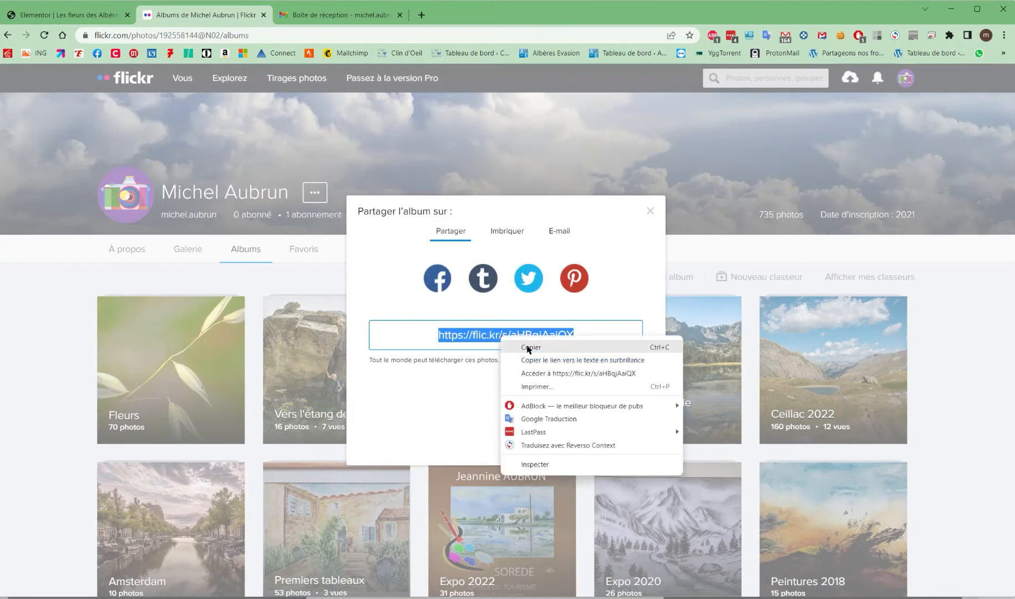
click(528, 349)
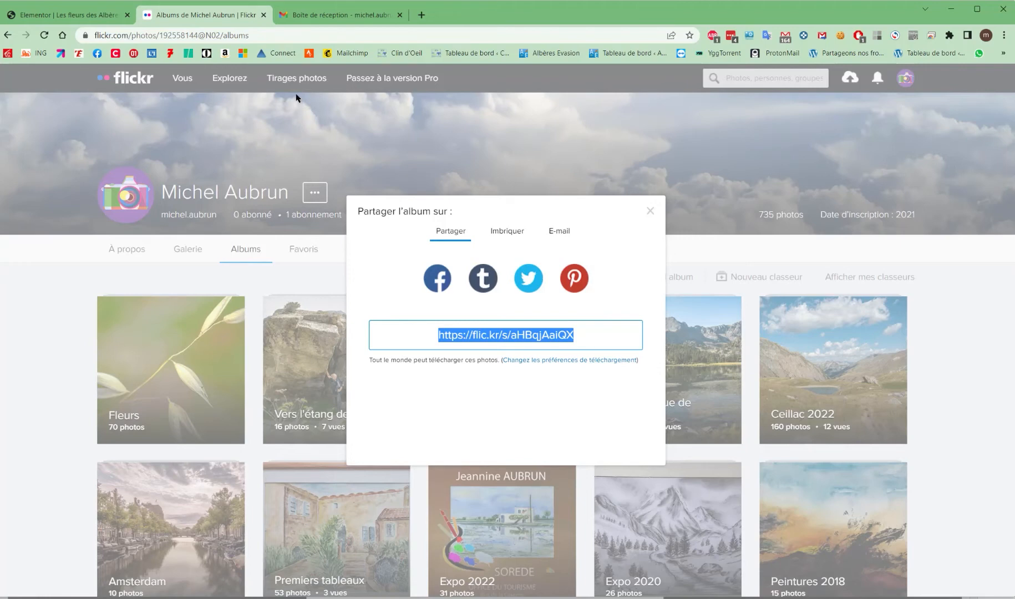
Back in Elementor, paste the album link as the button's link, opening in a new window with nofollow added
click(103, 15)
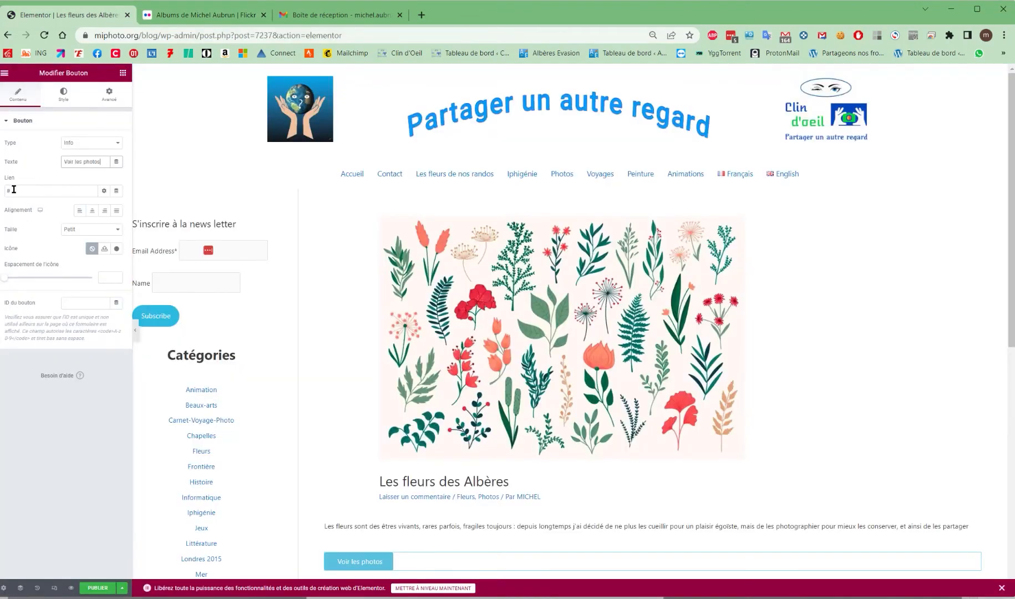
drag(14, 190, 1, 193)
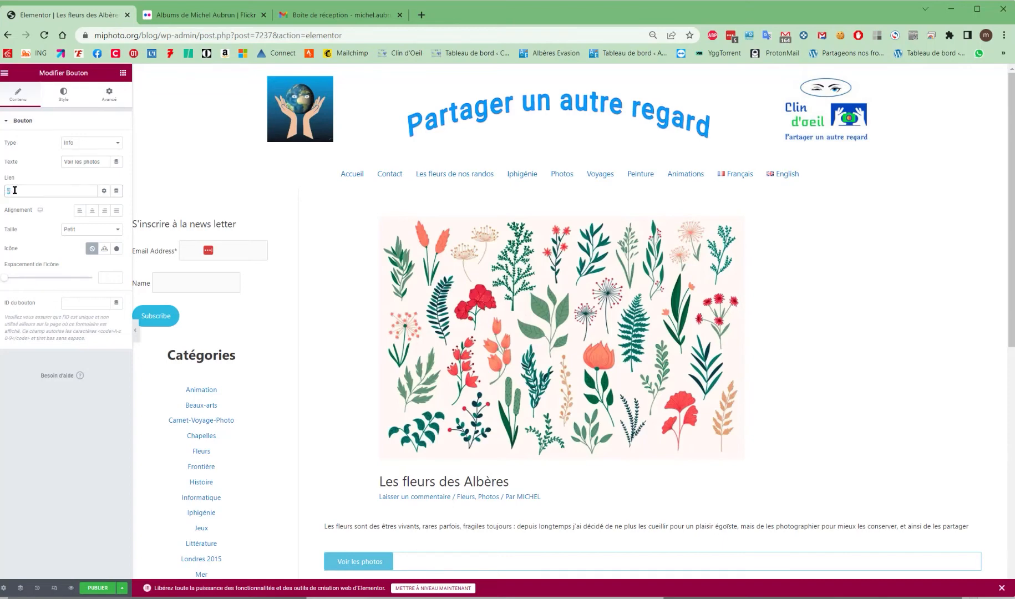
right_click(14, 191)
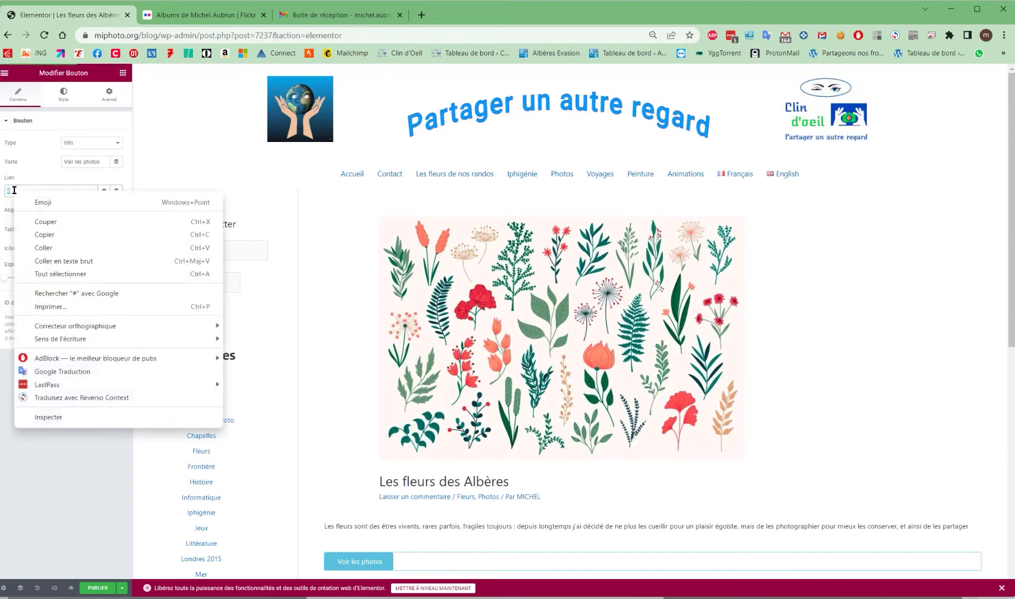
click(45, 248)
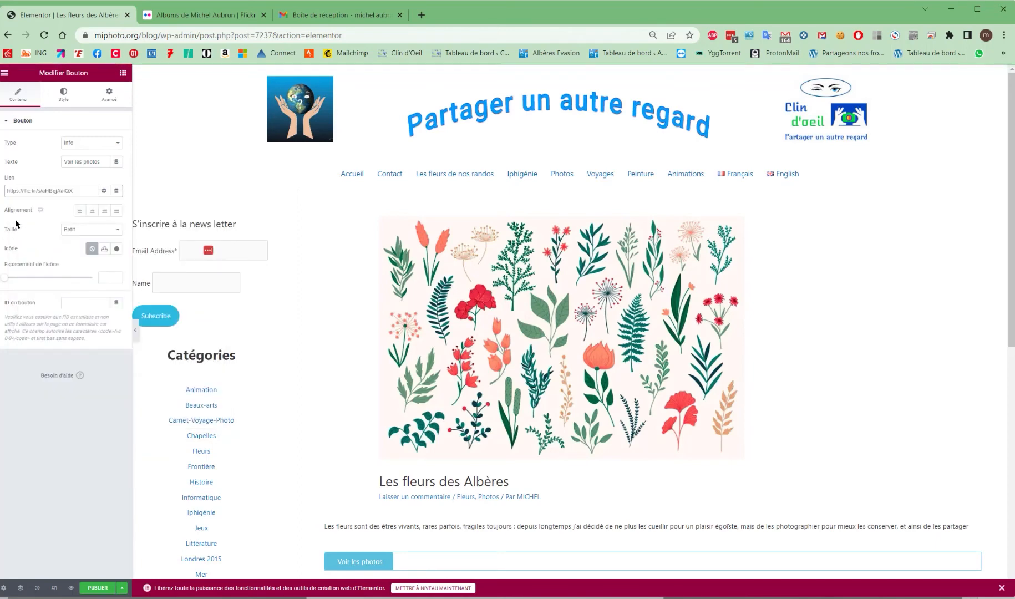
click(105, 192)
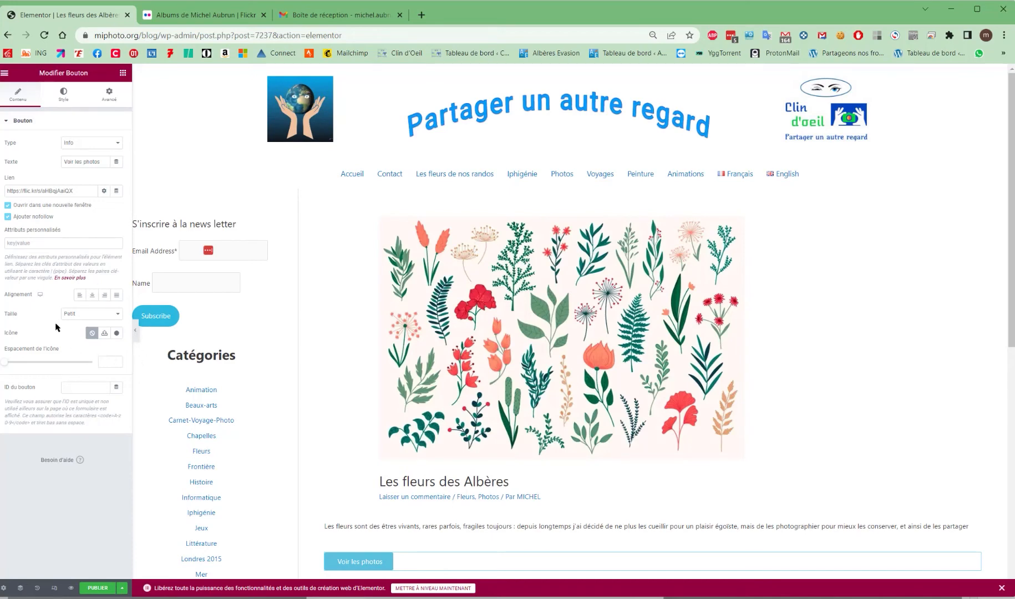
Centre the "Voir les photos" button and set its size to Très grand
click(93, 295)
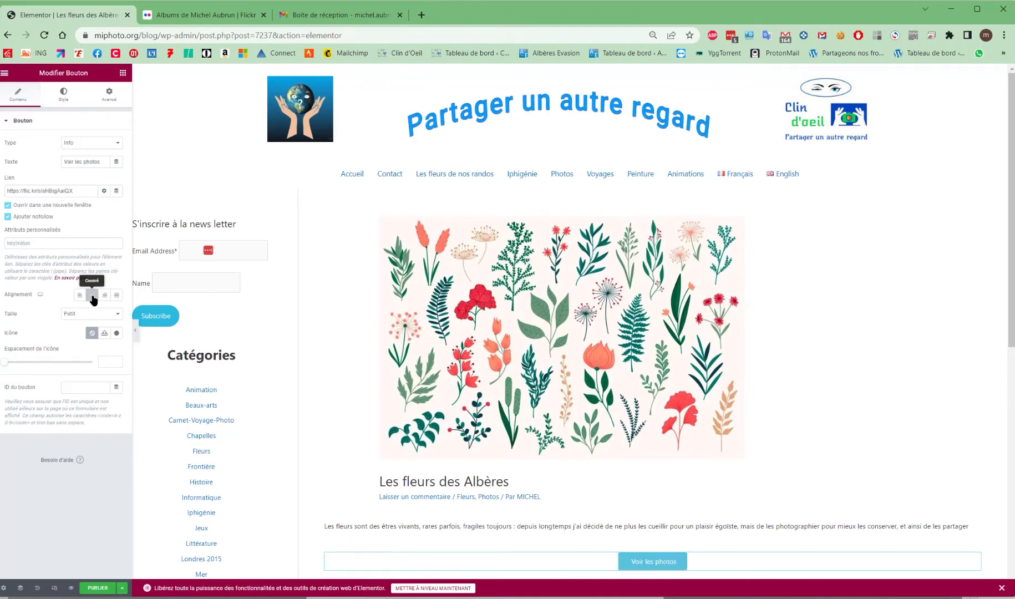
click(119, 316)
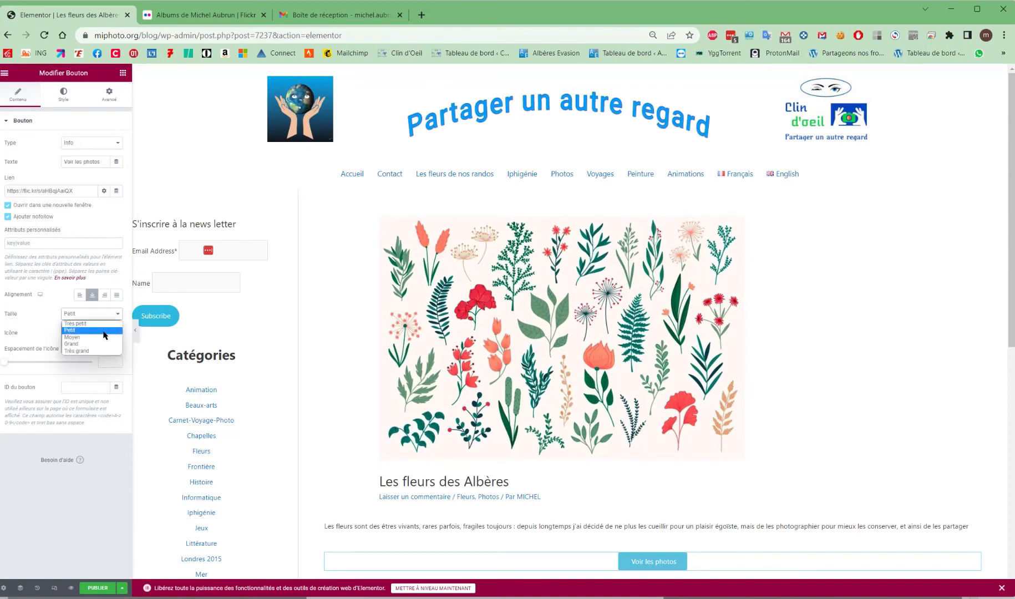
click(99, 350)
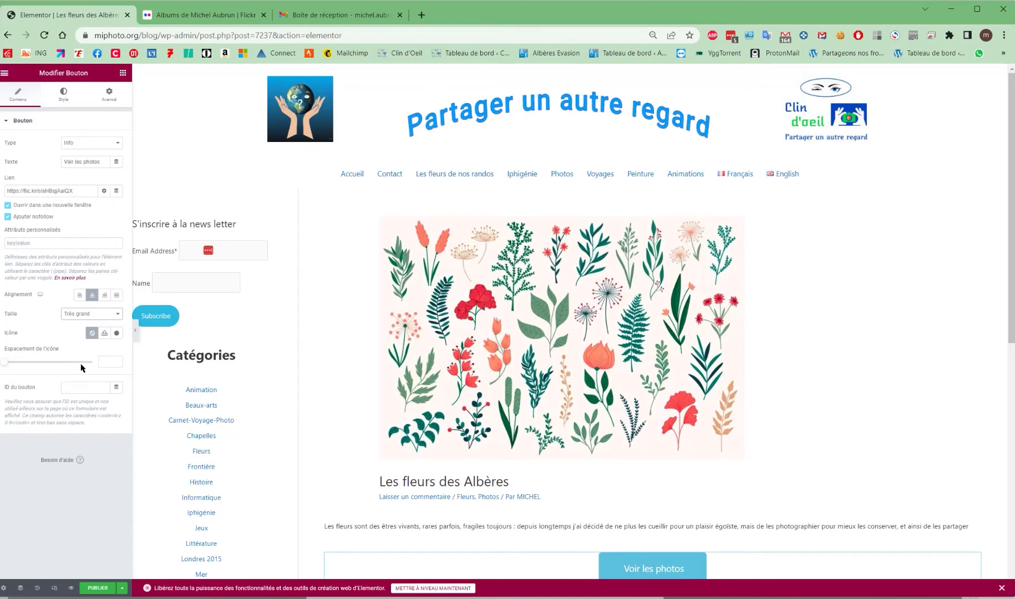
scroll(222, 344, down, 4)
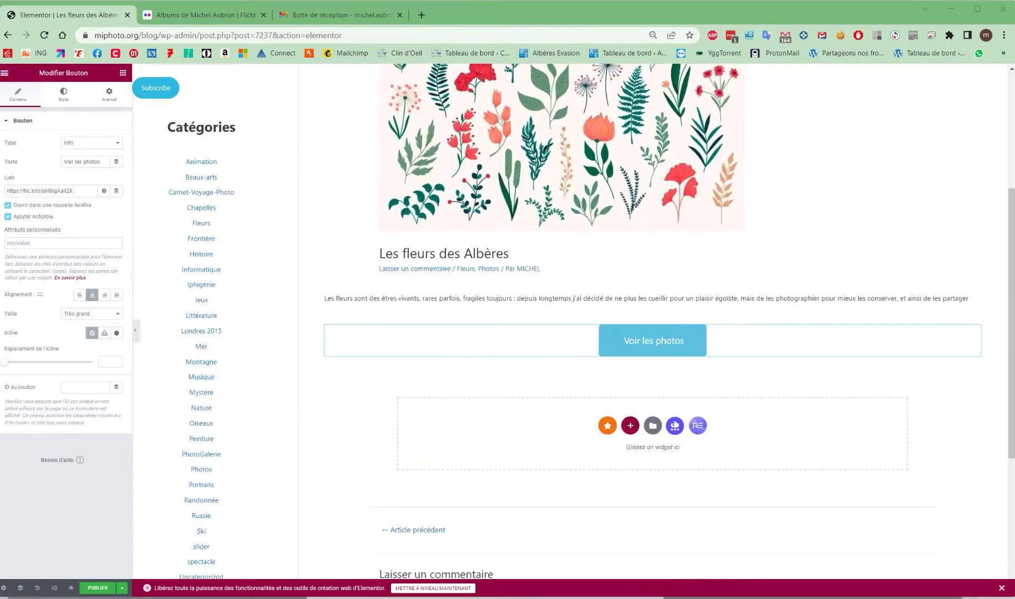
Save the article as a draft and open its preview
click(123, 592)
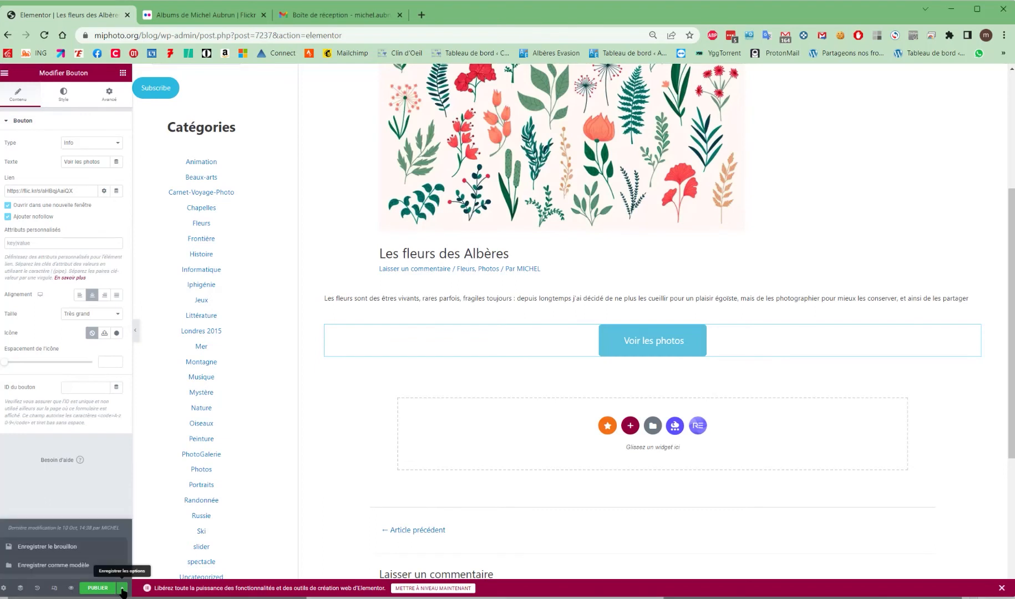
click(72, 549)
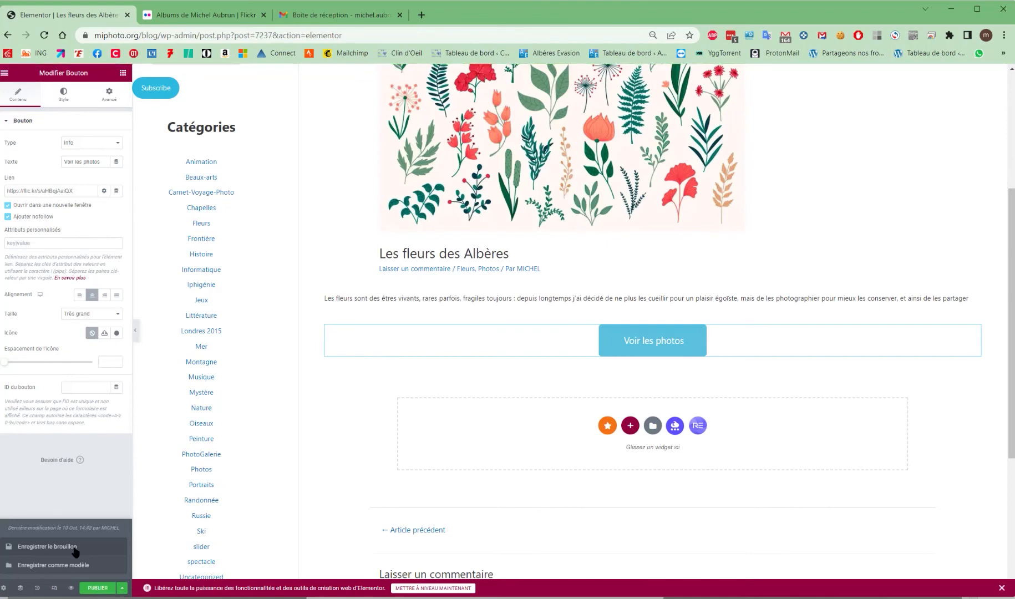
click(71, 588)
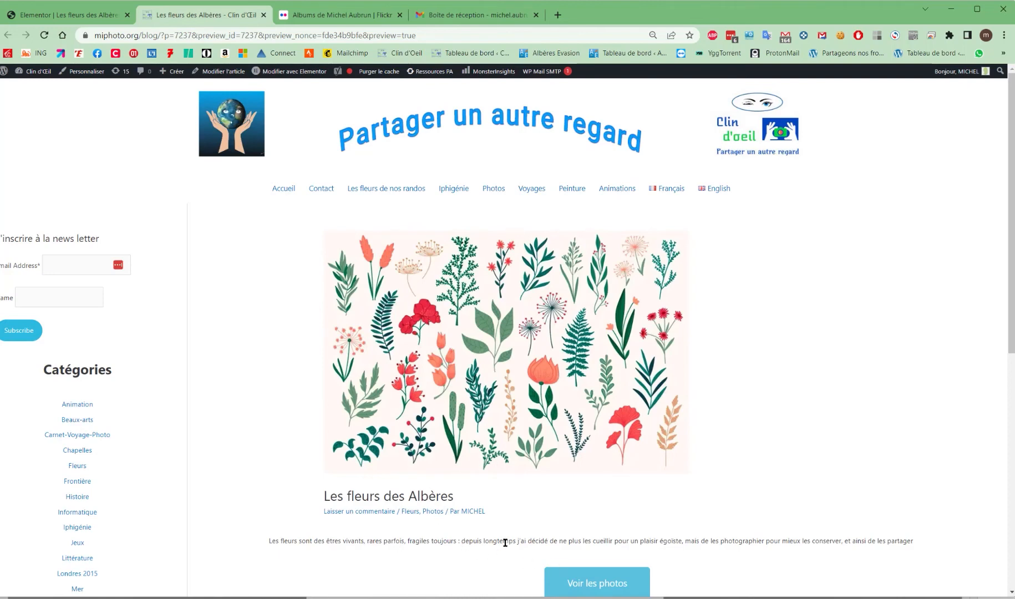
Test the "Voir les photos" button in the preview and compare the article's tab with the opened Fleurs album
click(580, 585)
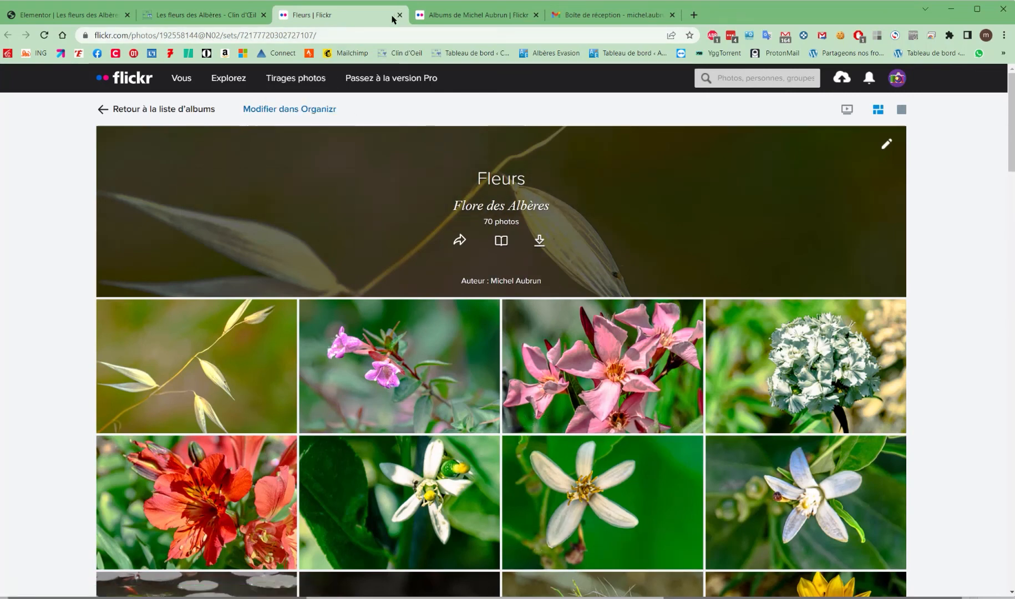
click(201, 16)
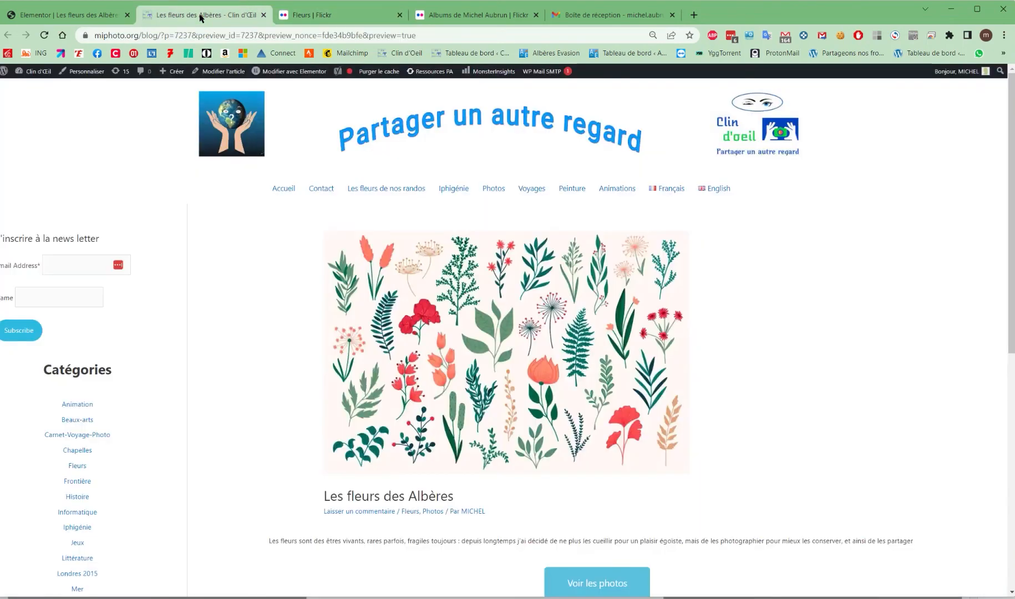
click(333, 17)
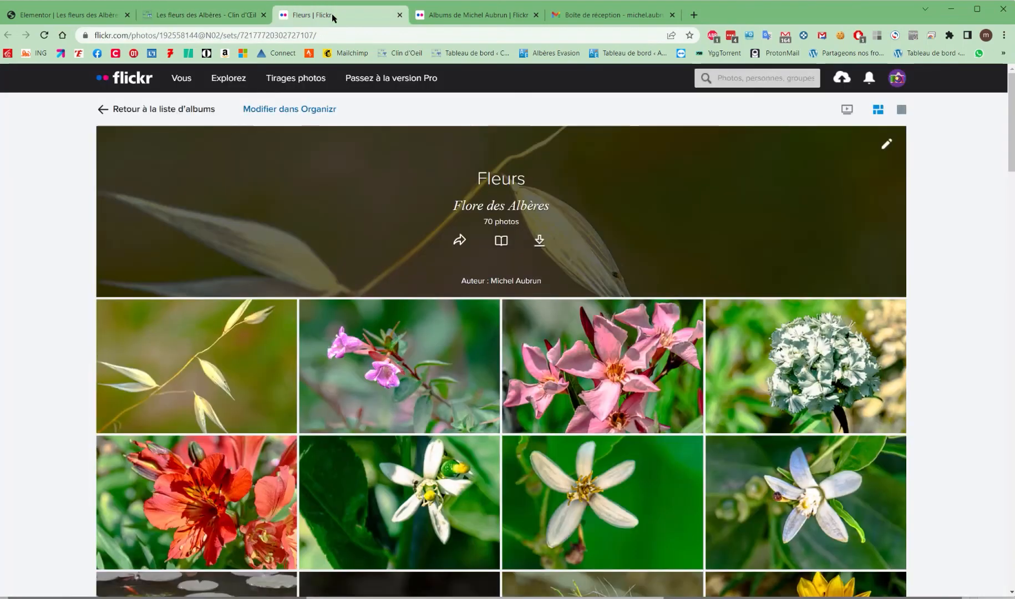
Open the pink Abelia photo in the Fleurs album, browse through the following photos, and return to the article preview
click(421, 367)
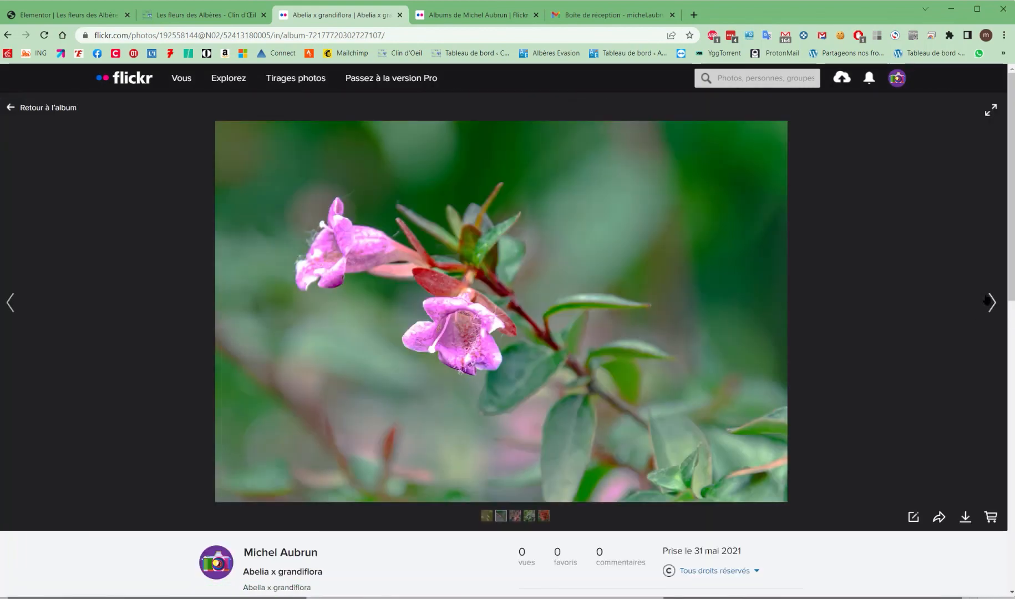
click(993, 303)
click(992, 302)
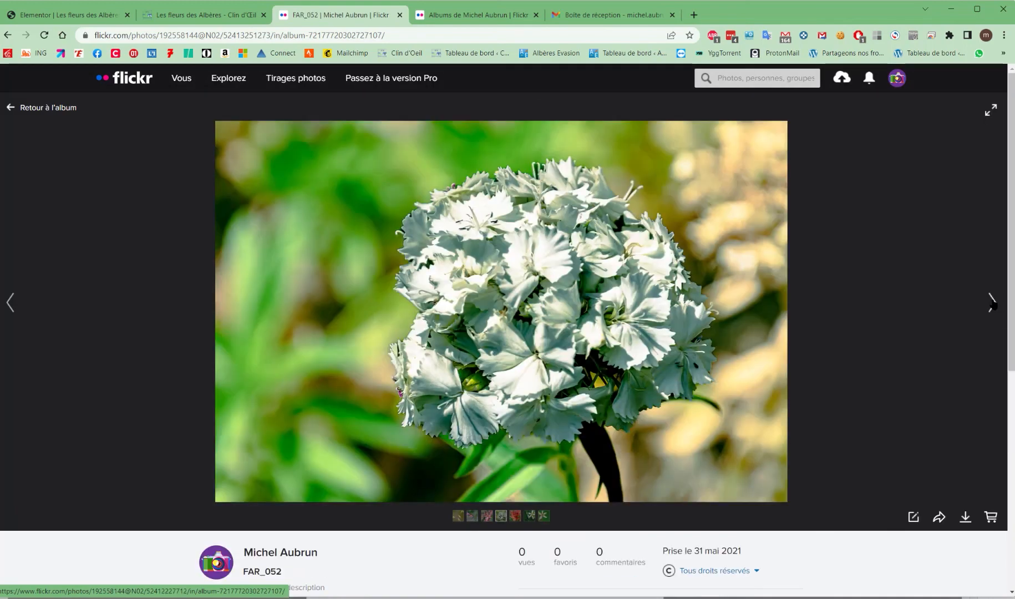
click(992, 303)
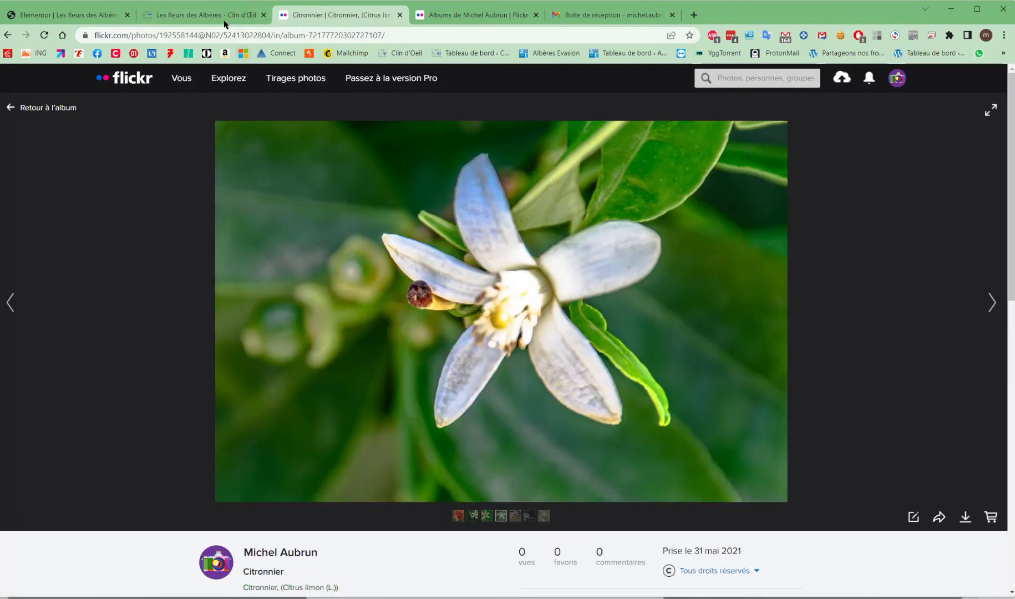
click(223, 17)
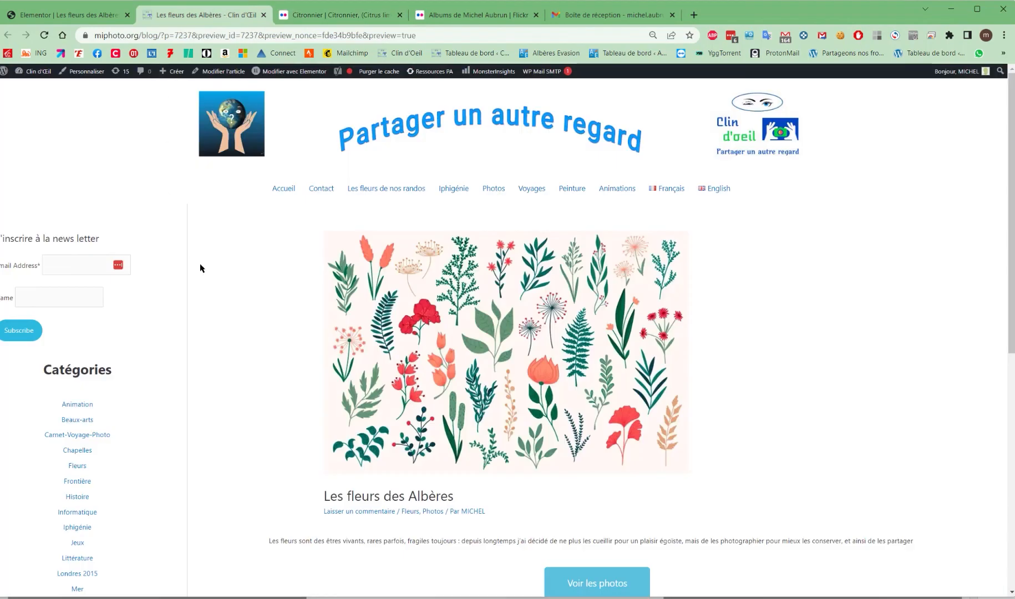